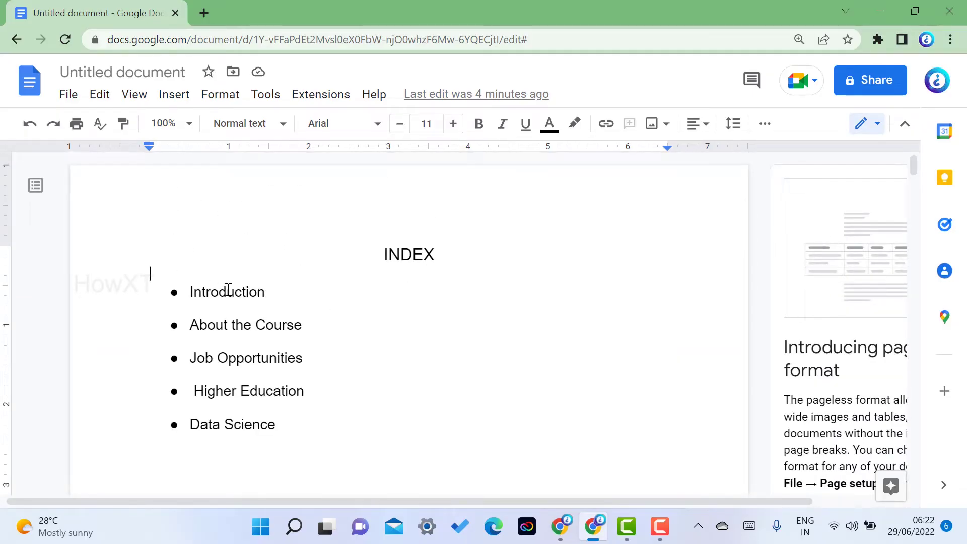
# Select the Introduction section title and apply the Heading 1 style (20 pt).
pyautogui.scroll(-20, 259, 314)
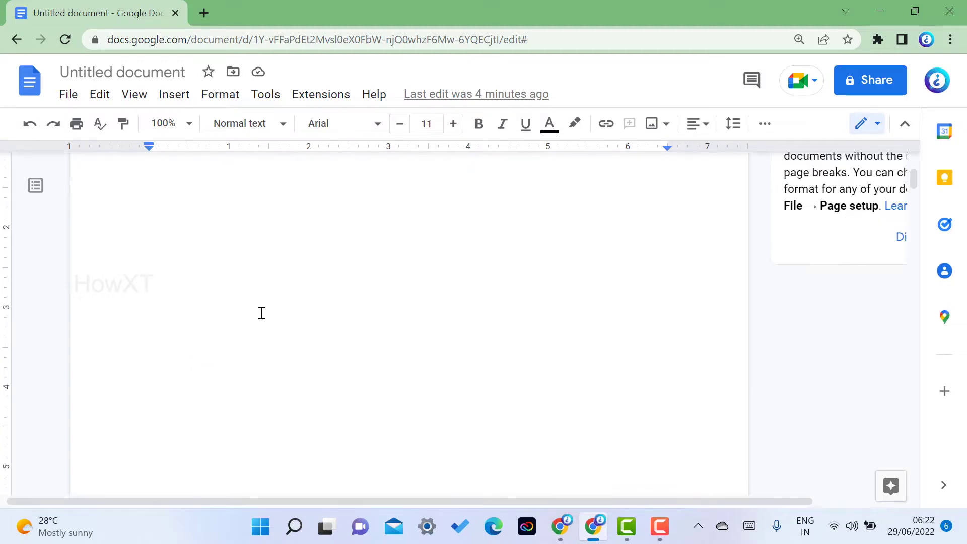
pyautogui.scroll(14, 261, 312)
pyautogui.scroll(7, 262, 313)
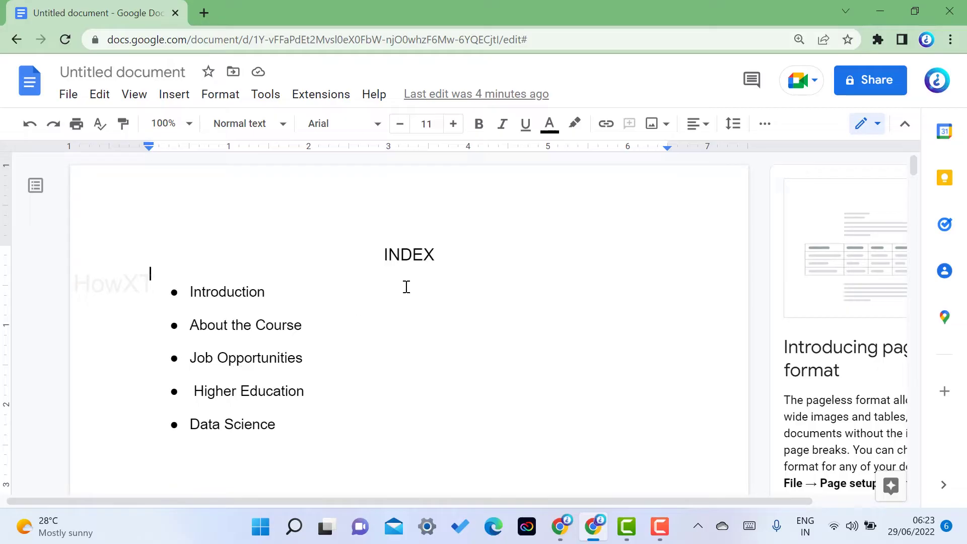
pyautogui.scroll(-10, 406, 287)
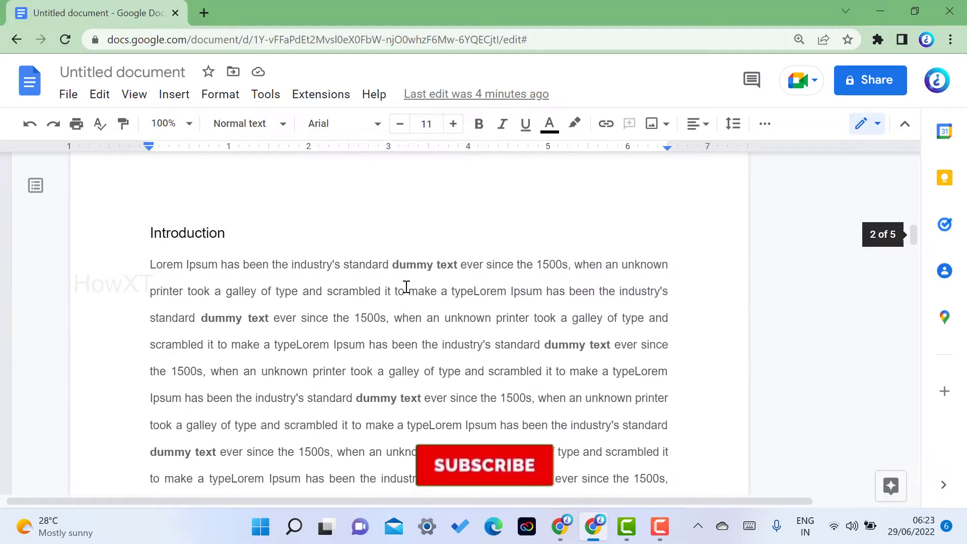
pyautogui.doubleClick(165, 238)
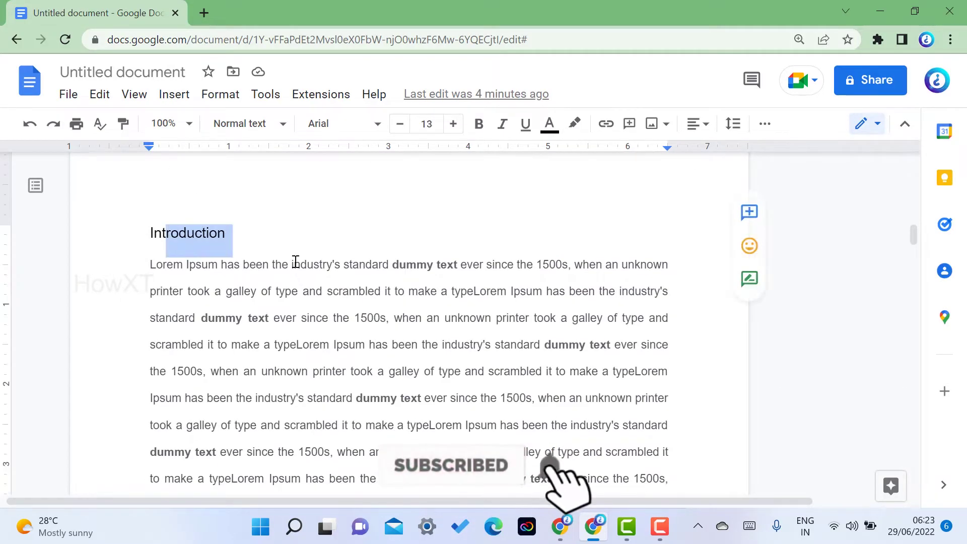
pyautogui.scroll(-5, 296, 262)
pyautogui.scroll(10, 295, 267)
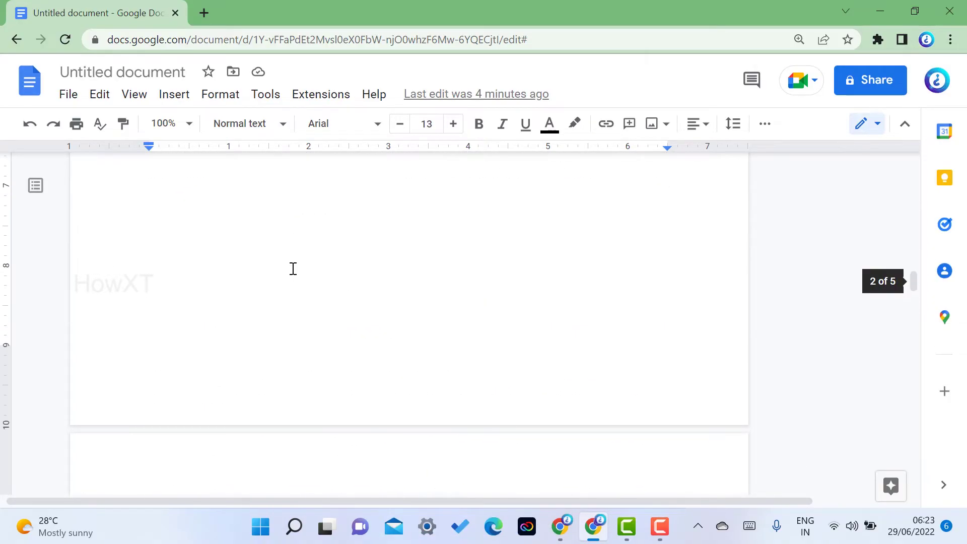
pyautogui.scroll(3, 292, 268)
pyautogui.moveTo(149, 308); pyautogui.dragTo(226, 305)
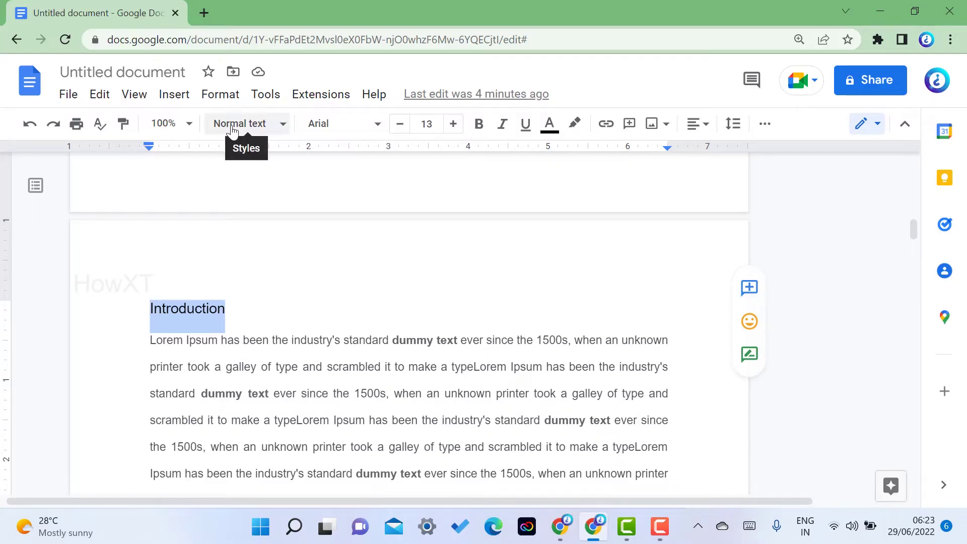
pyautogui.click(283, 126)
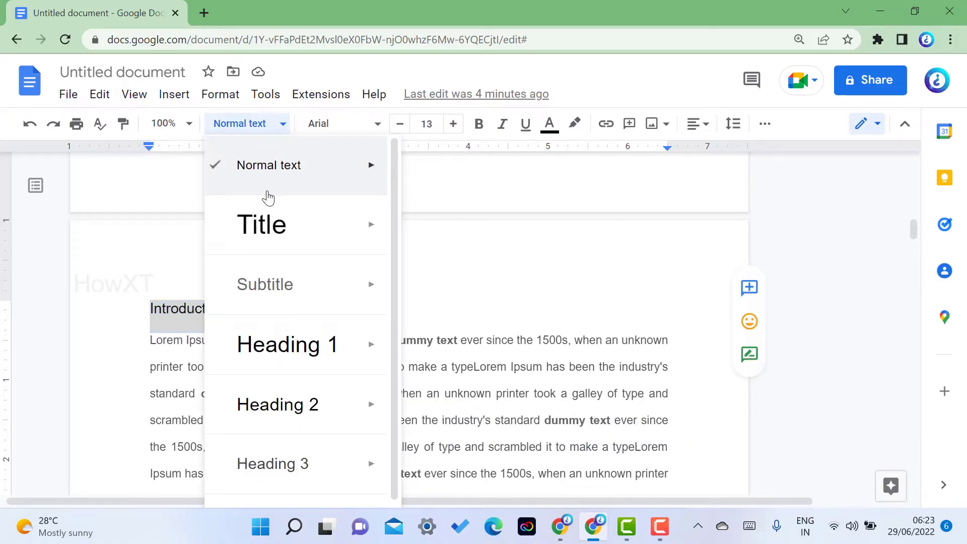
pyautogui.moveTo(262, 348)
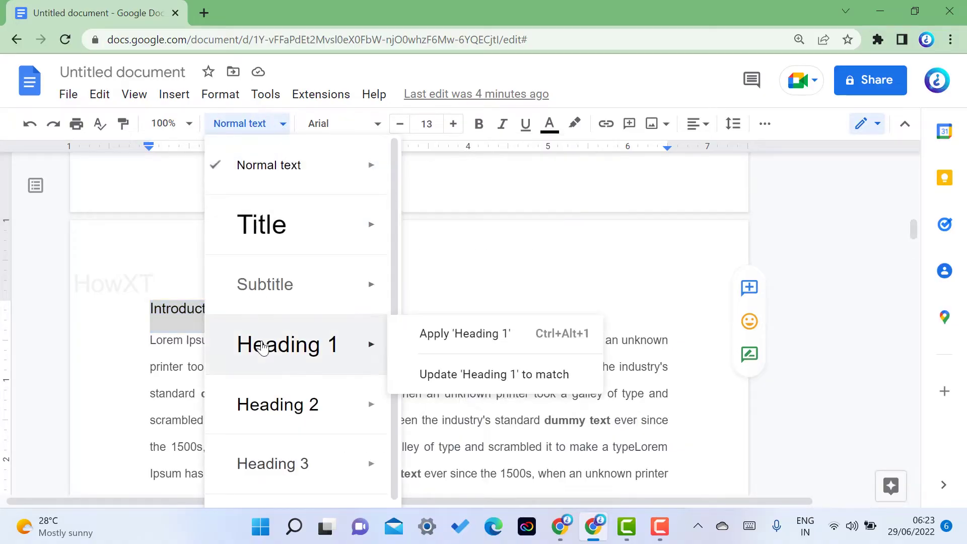
pyautogui.click(484, 333)
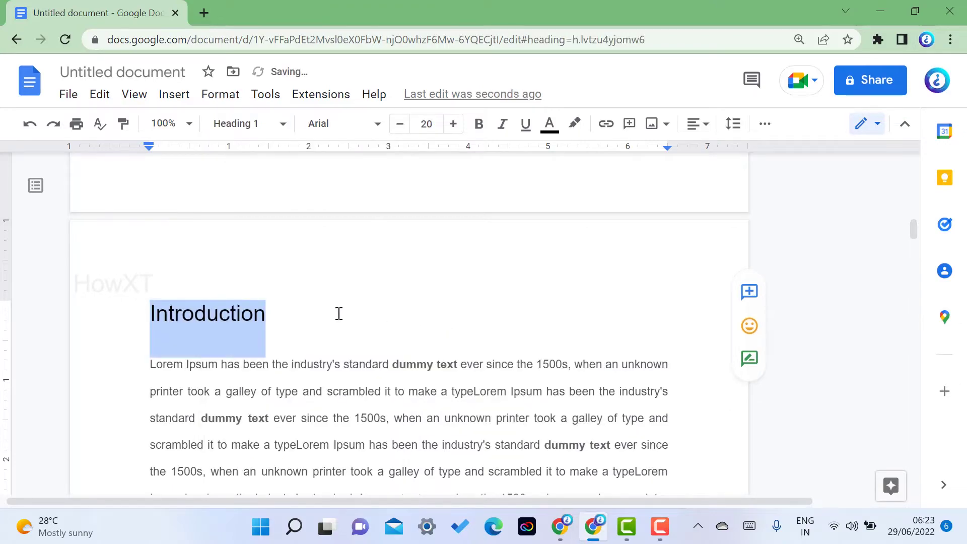
pyautogui.scroll(-15, 339, 313)
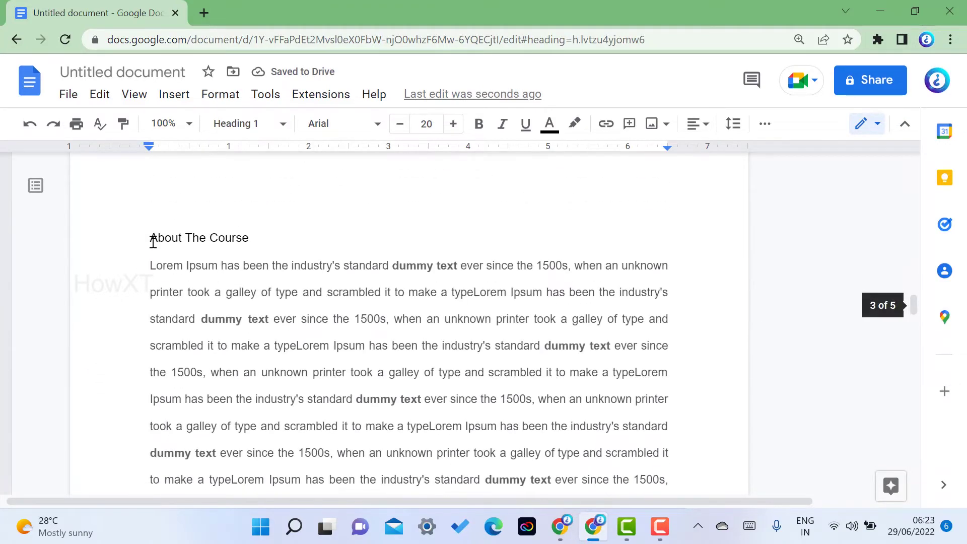
# Apply the Heading 1 style to the About The Course title.
pyautogui.moveTo(153, 240); pyautogui.dragTo(259, 240)
pyautogui.click(278, 130)
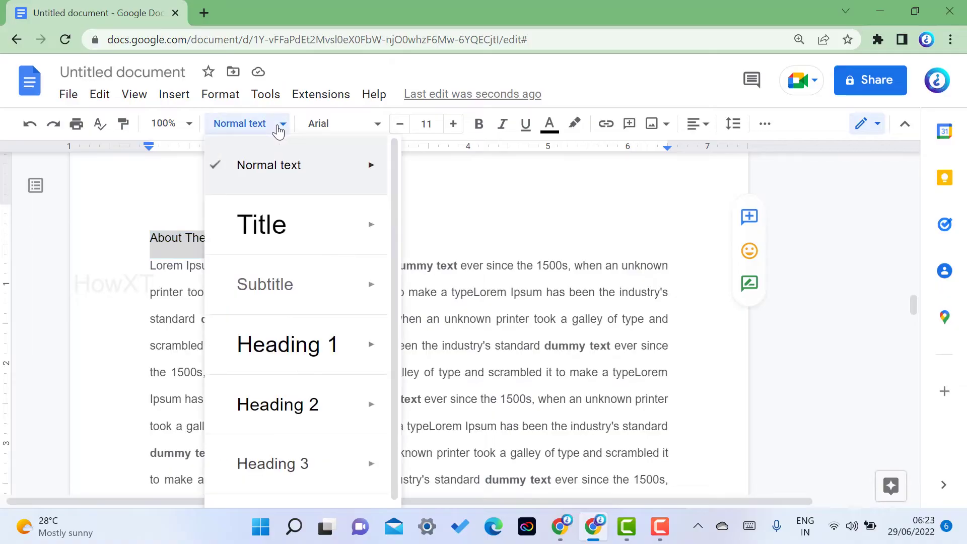
pyautogui.moveTo(268, 358)
pyautogui.click(453, 339)
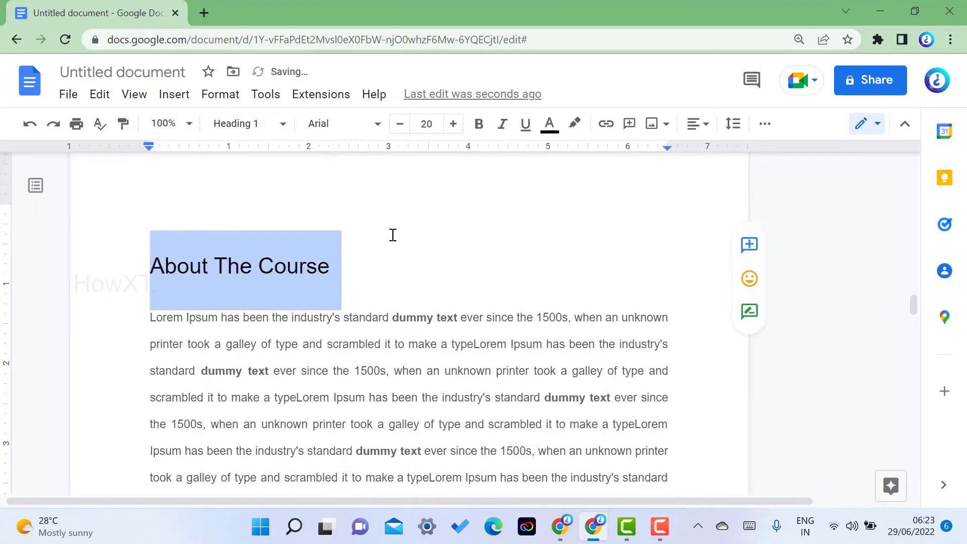
# Deselect the heading and scroll back to the INDEX list on page 1.
pyautogui.click(394, 273)
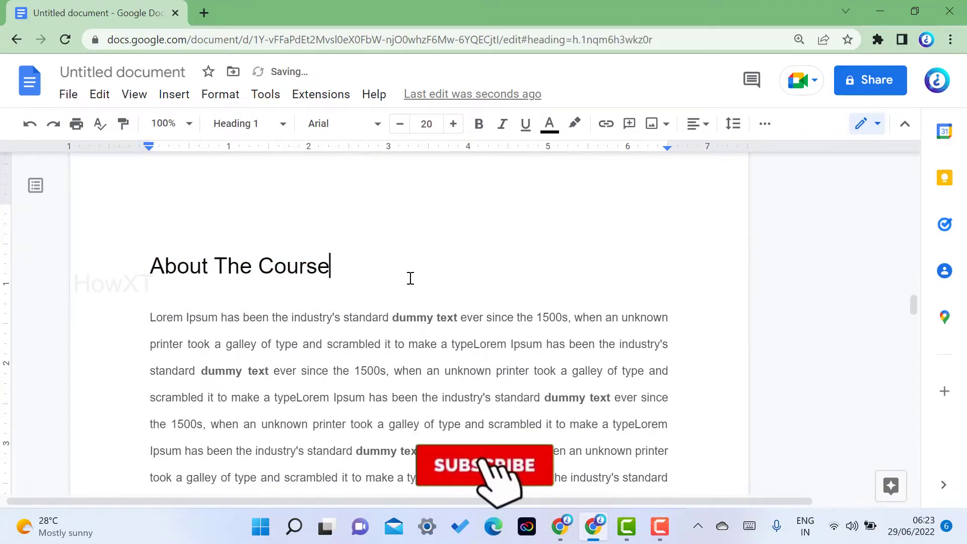
pyautogui.scroll(-10, 411, 278)
pyautogui.scroll(3, 411, 278)
pyautogui.scroll(10, 410, 277)
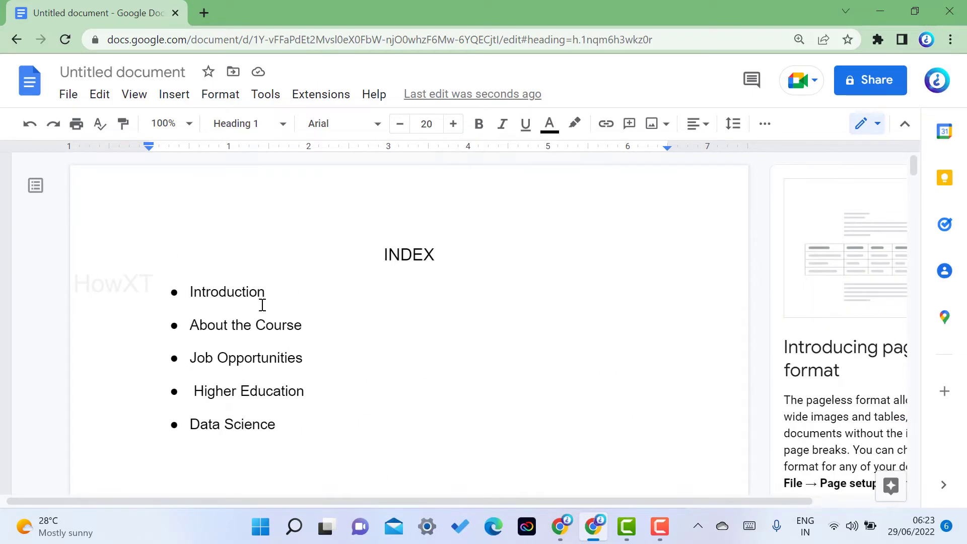
# Link the Introduction item in the INDEX list to the Introduction heading.
pyautogui.moveTo(190, 293); pyautogui.dragTo(263, 293)
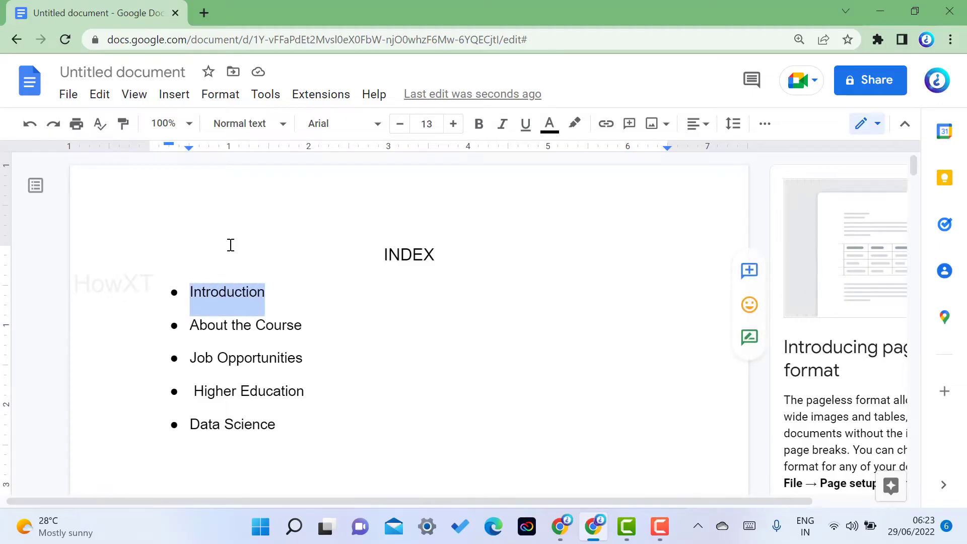
pyautogui.click(606, 124)
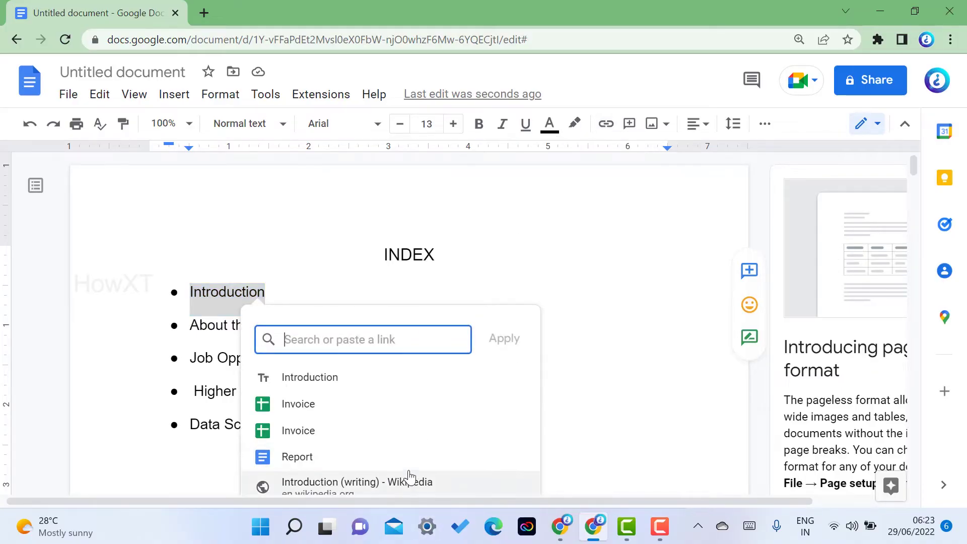
pyautogui.scroll(-1, 427, 456)
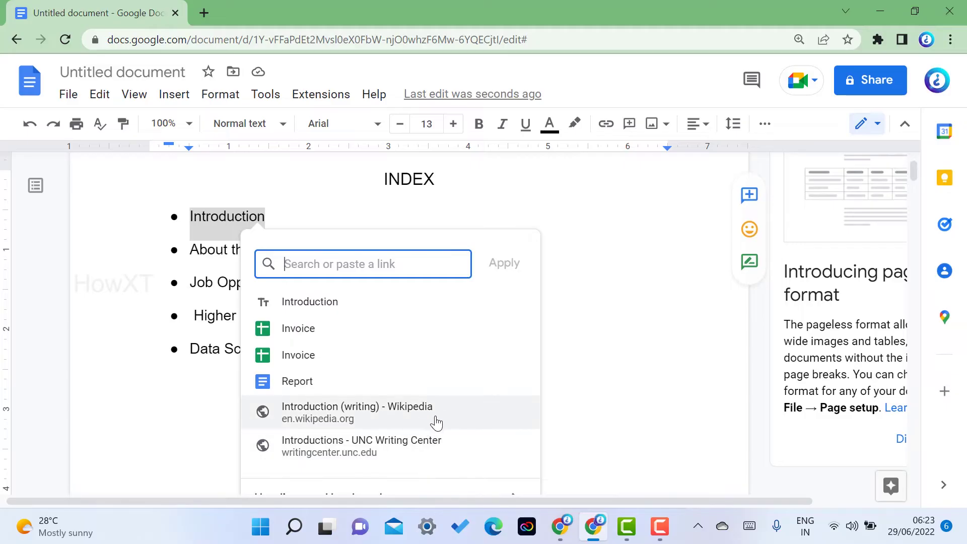
pyautogui.scroll(-3, 417, 360)
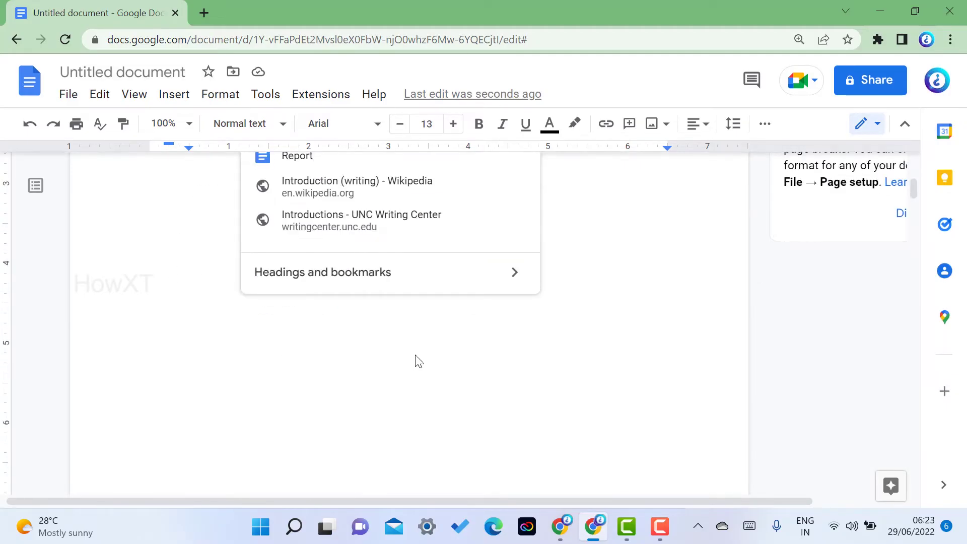
pyautogui.scroll(1, 317, 367)
pyautogui.scroll(3, 361, 332)
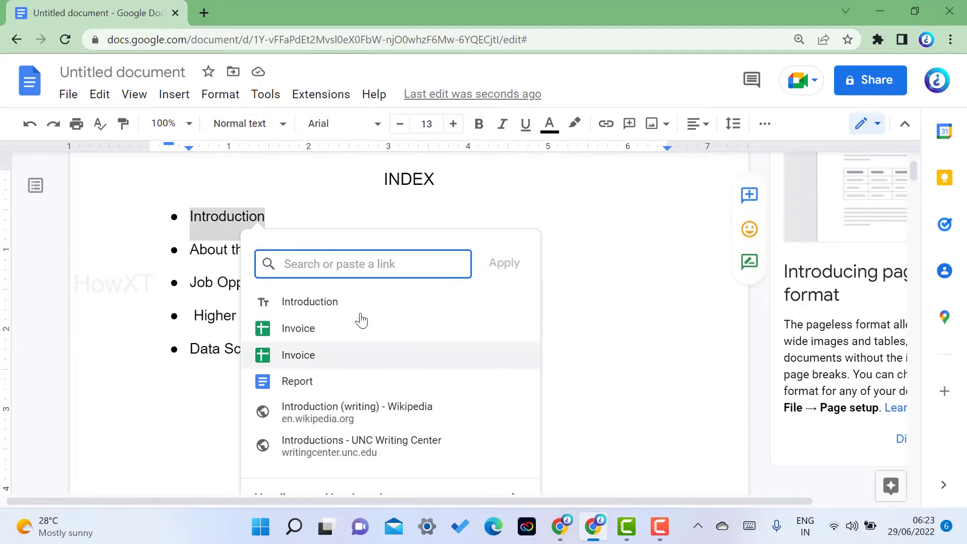
pyautogui.scroll(-3, 362, 387)
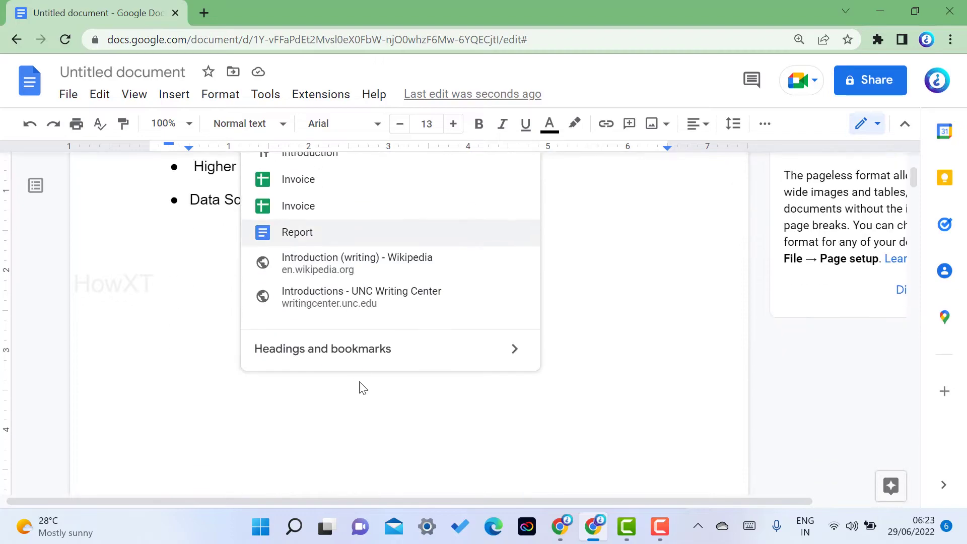
pyautogui.click(395, 352)
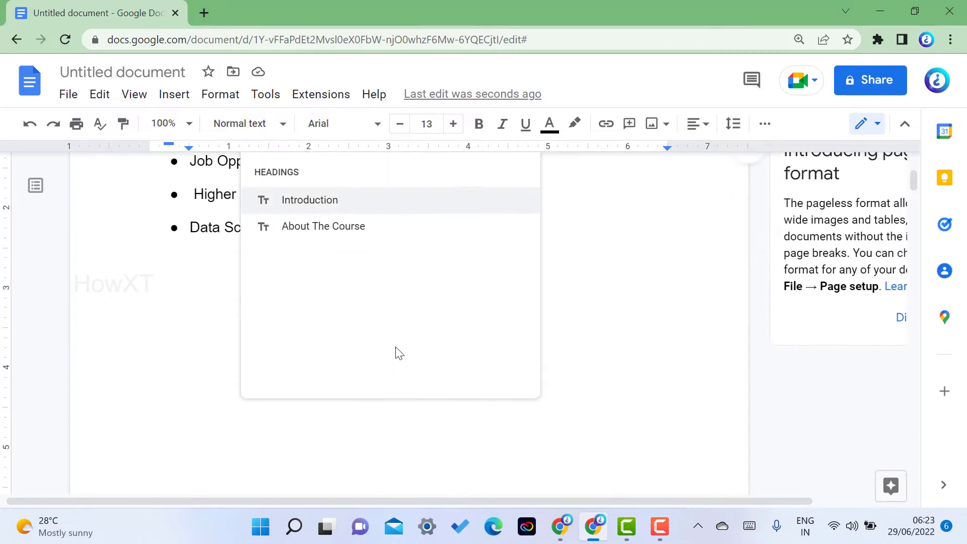
pyautogui.scroll(3, 434, 408)
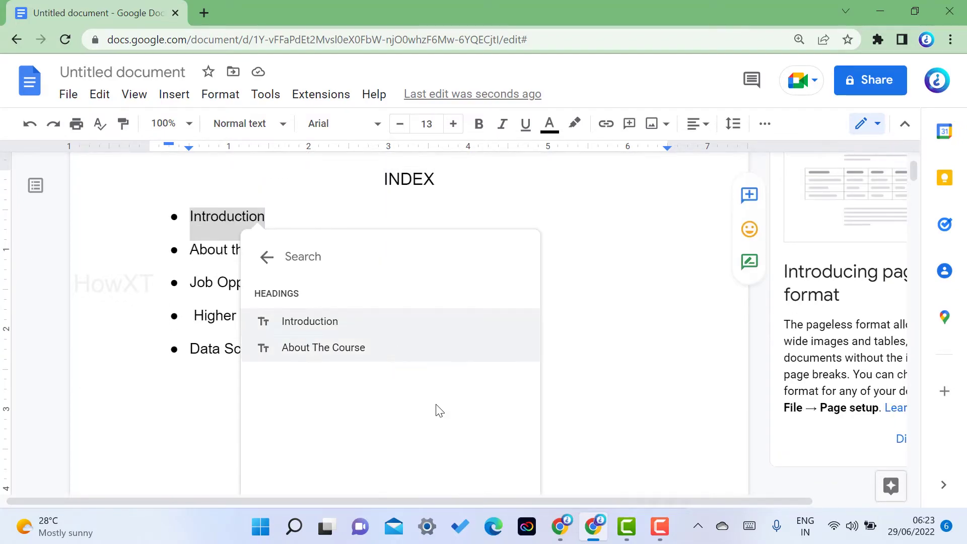
pyautogui.click(307, 325)
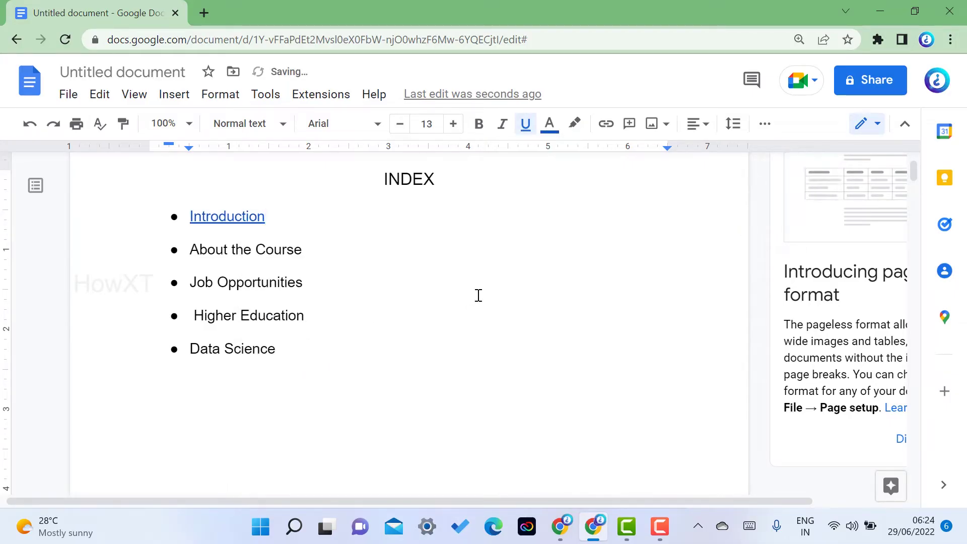
# Follow the new Introduction link to confirm it jumps to the heading.
pyautogui.scroll(2, 478, 295)
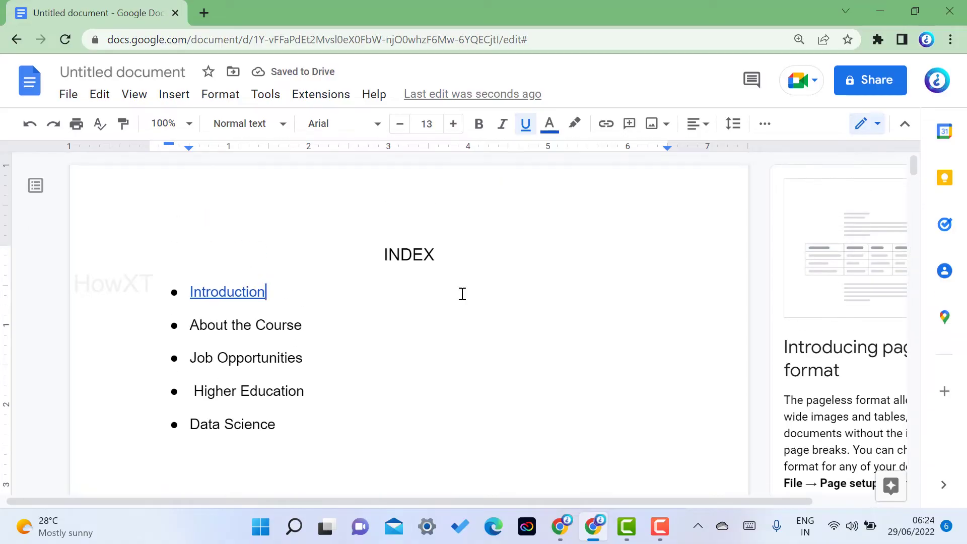
pyautogui.click(220, 292)
pyautogui.click(261, 319)
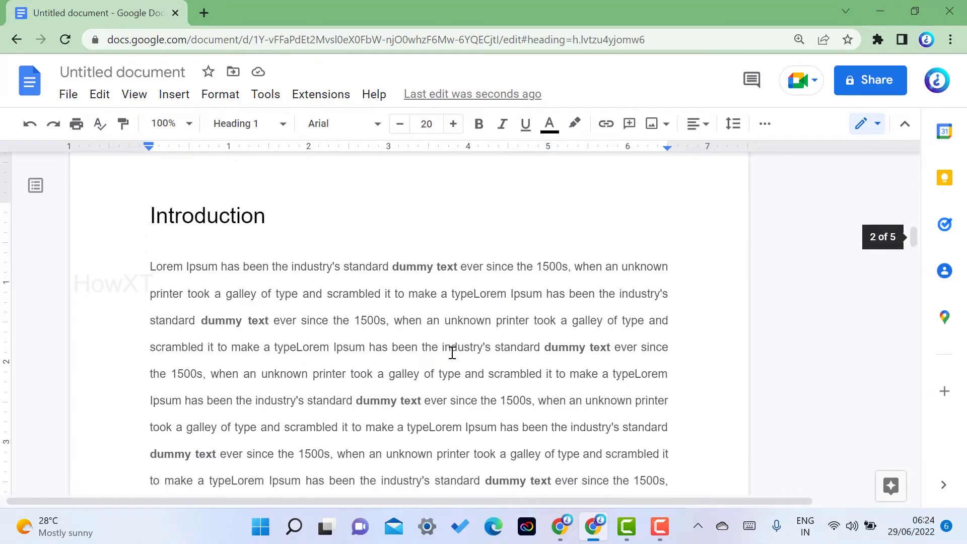
pyautogui.scroll(5, 427, 348)
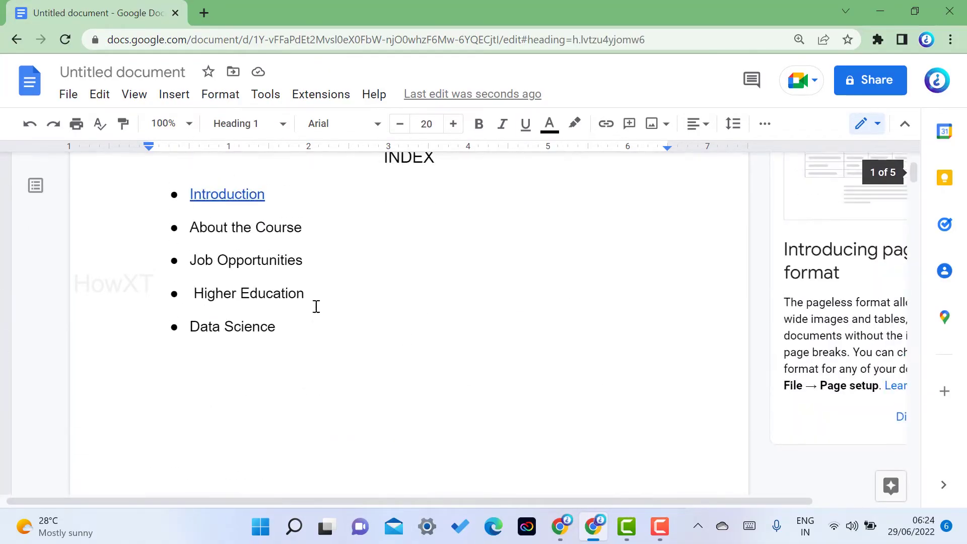
# Select About the Course in the INDEX and list Headings and bookmarks as link targets.
pyautogui.moveTo(189, 231); pyautogui.dragTo(304, 227)
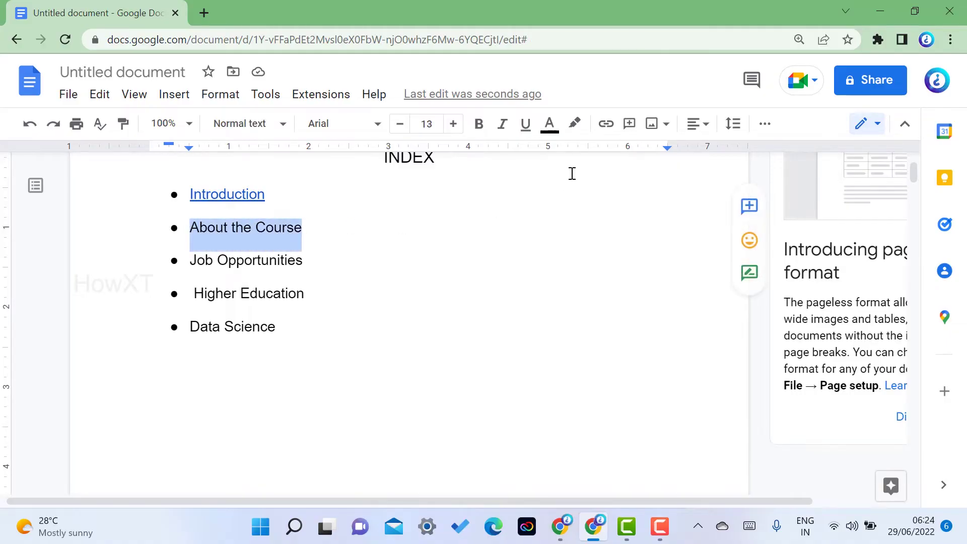
pyautogui.click(604, 125)
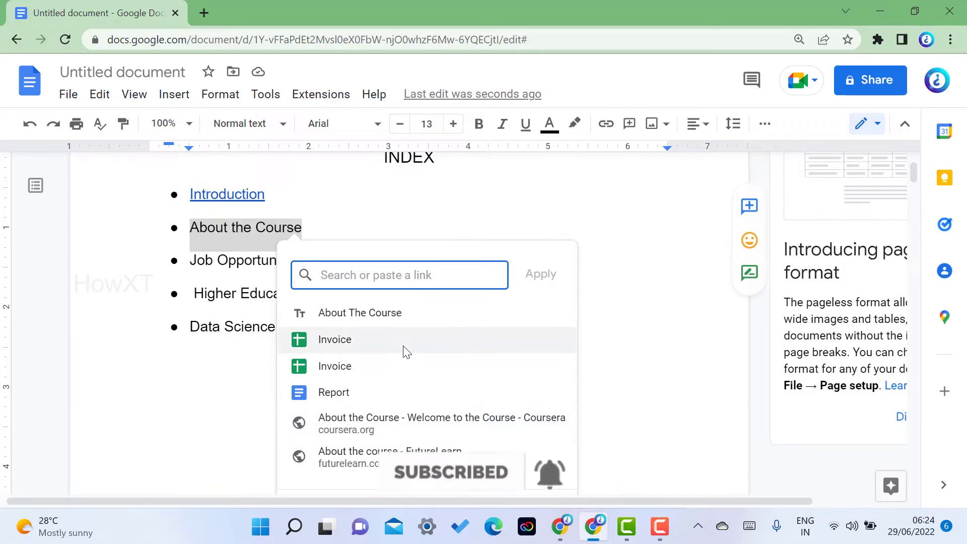
pyautogui.scroll(-3, 403, 350)
pyautogui.scroll(-1, 402, 350)
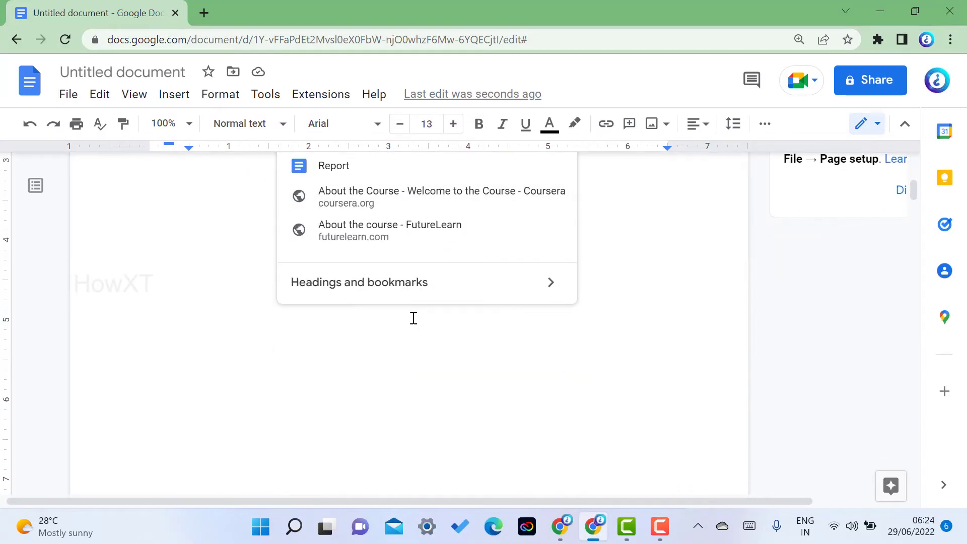
pyautogui.click(344, 282)
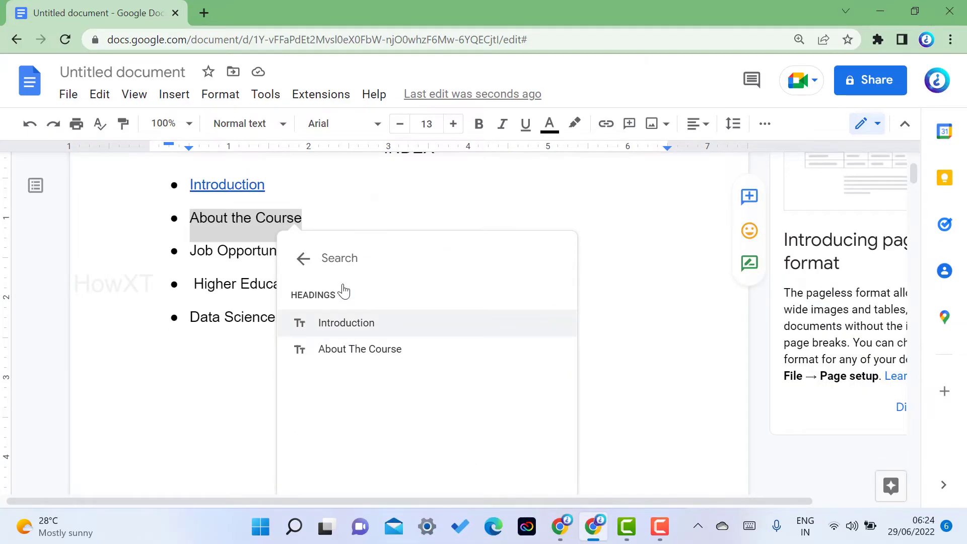
# Link the About the Course item to its heading and follow the link to test it.
pyautogui.click(355, 349)
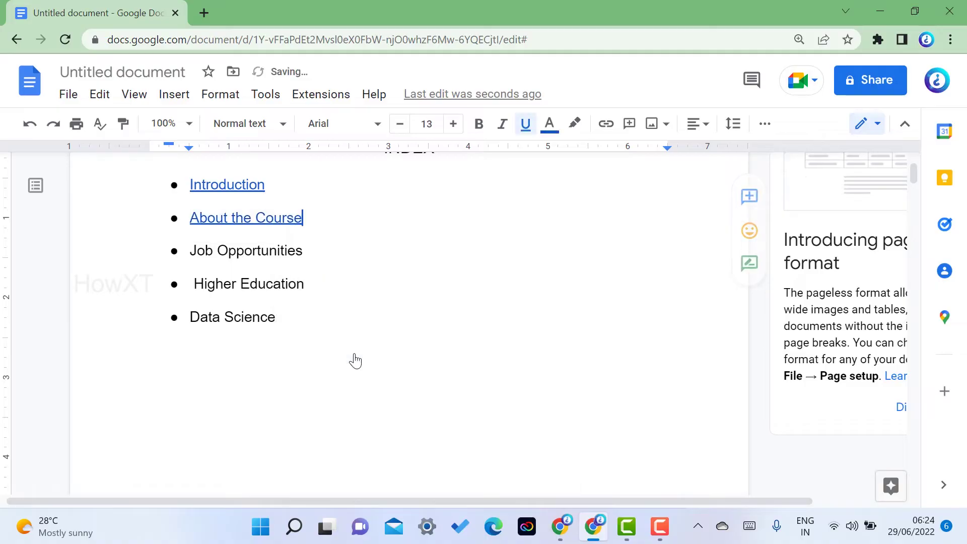
pyautogui.click(243, 217)
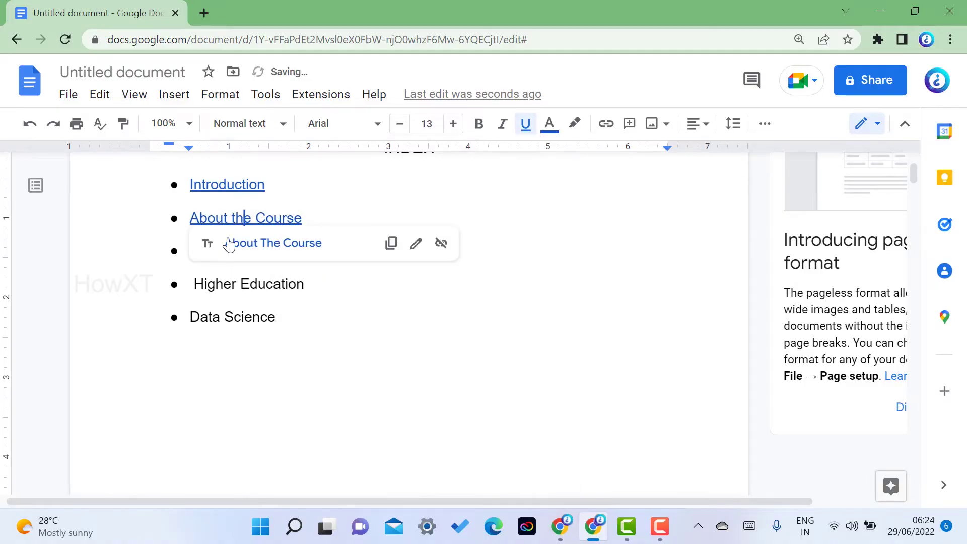
pyautogui.click(252, 243)
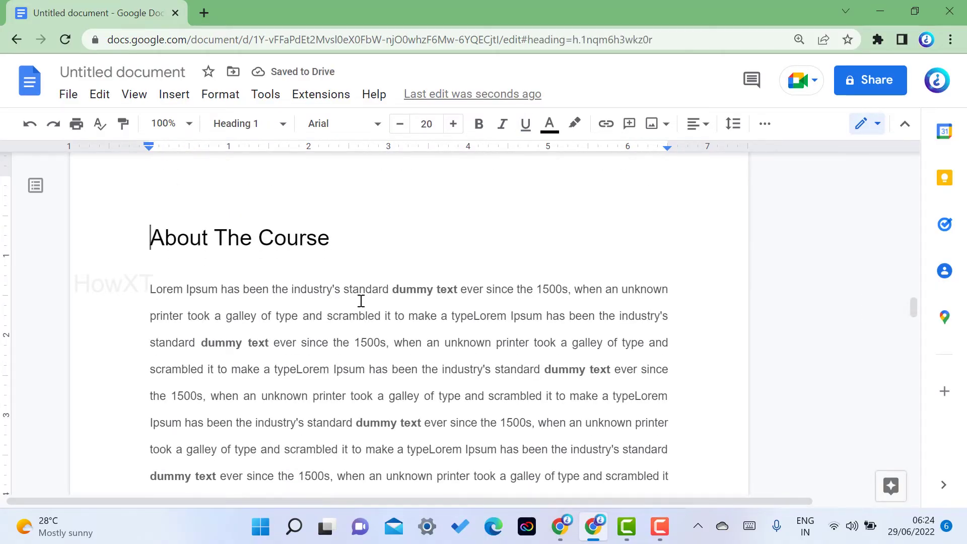
pyautogui.scroll(-20, 361, 300)
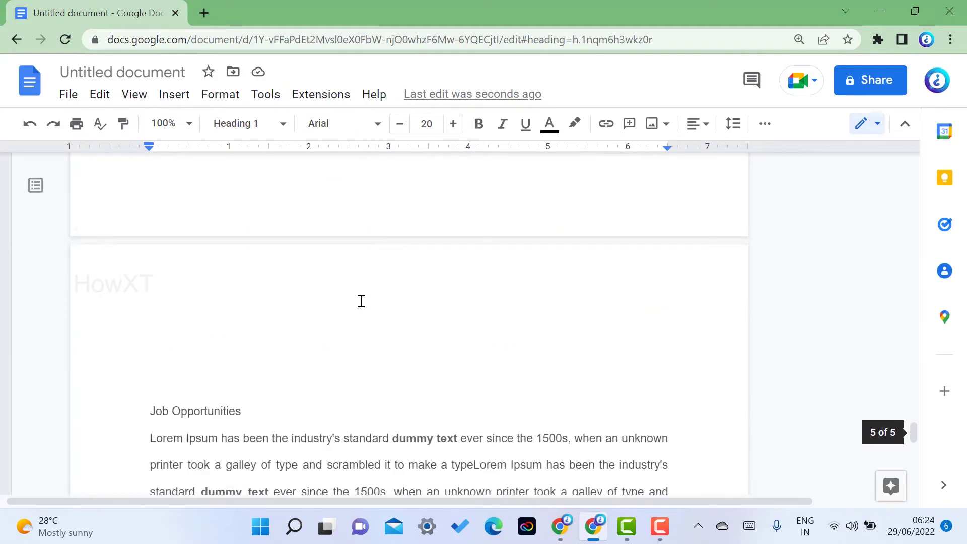
pyautogui.scroll(1, 337, 300)
# Apply the Heading 1 style to the Job Opportunities section title.
pyautogui.moveTo(147, 372); pyautogui.dragTo(248, 371)
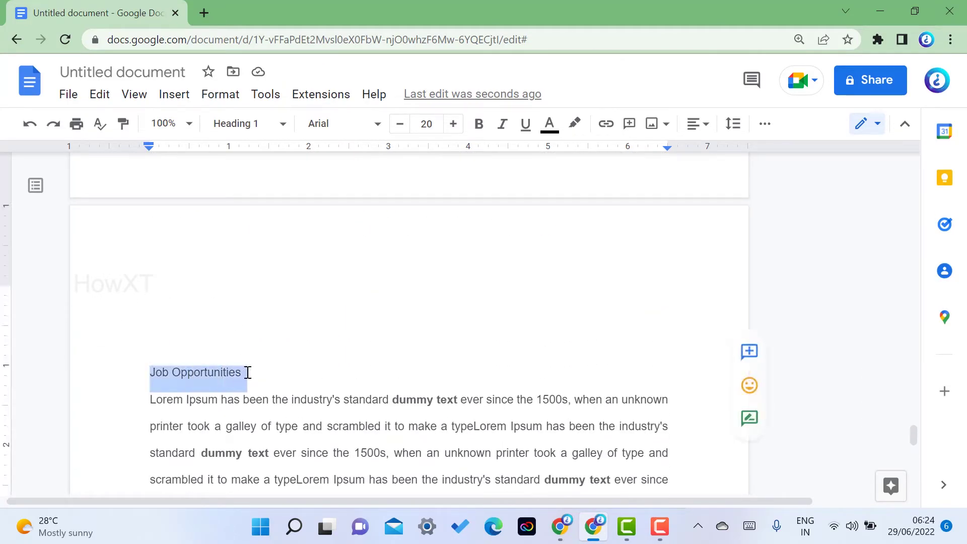
pyautogui.click(278, 131)
pyautogui.moveTo(358, 345)
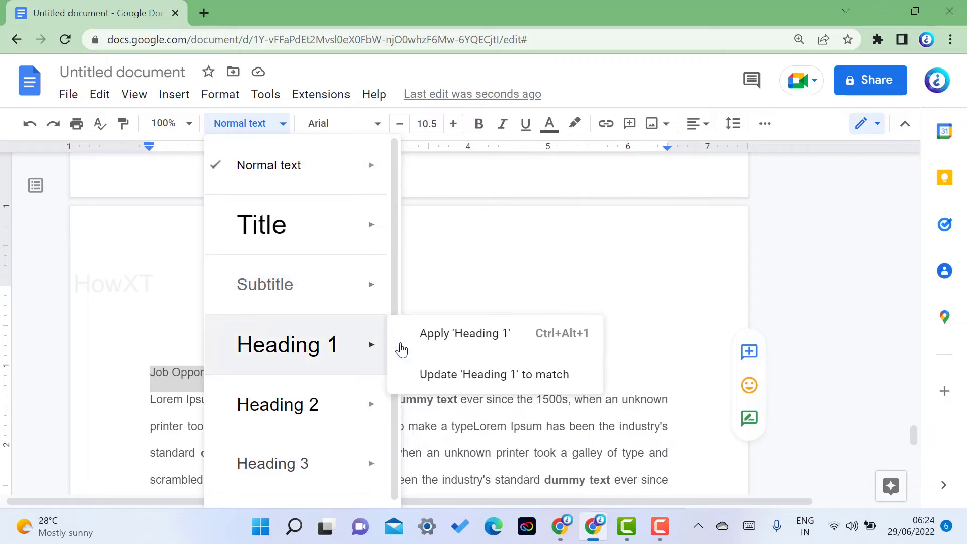
pyautogui.click(513, 337)
pyautogui.scroll(15, 449, 336)
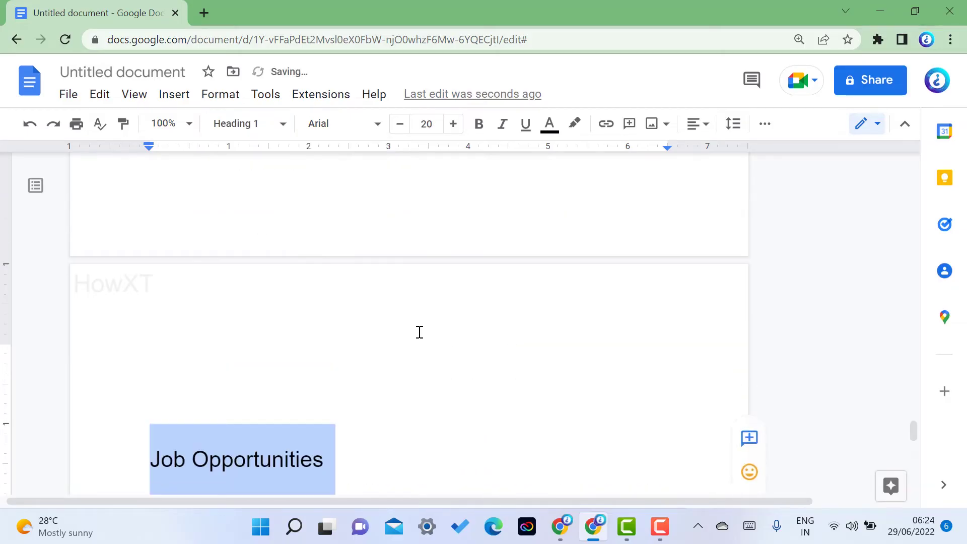
pyautogui.scroll(20, 420, 331)
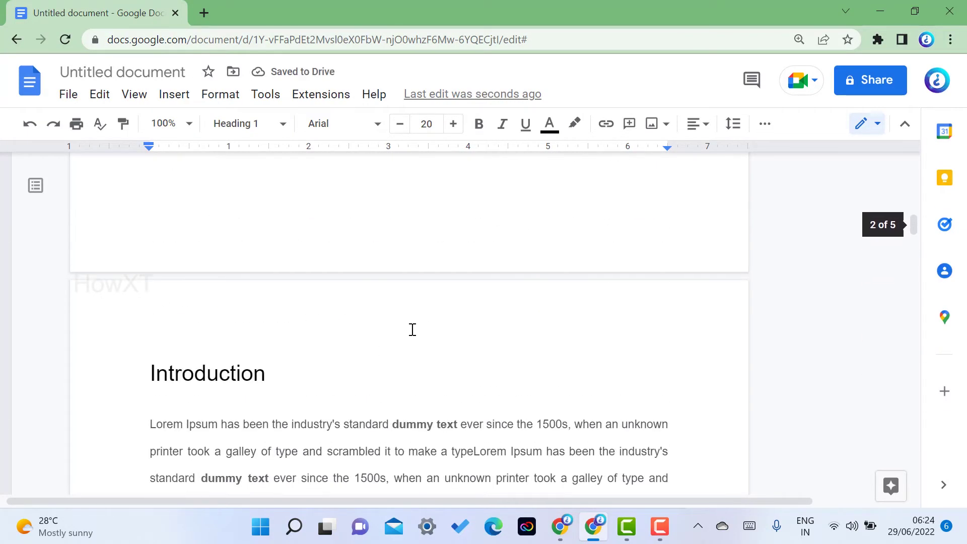
# Link the Job Opportunities INDEX item to the Job Opportunities heading.
pyautogui.moveTo(191, 330); pyautogui.dragTo(307, 331)
pyautogui.click(606, 124)
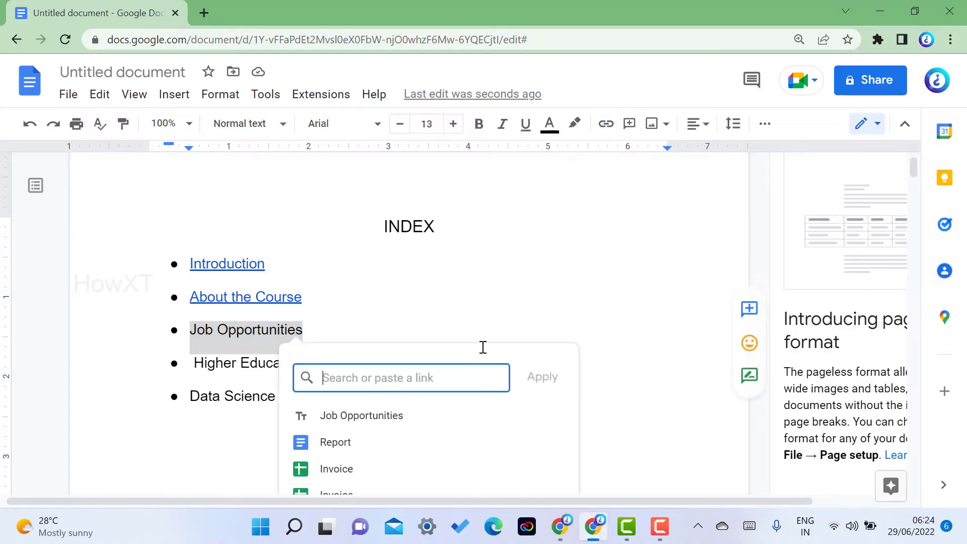
pyautogui.scroll(-5, 504, 359)
pyautogui.click(384, 305)
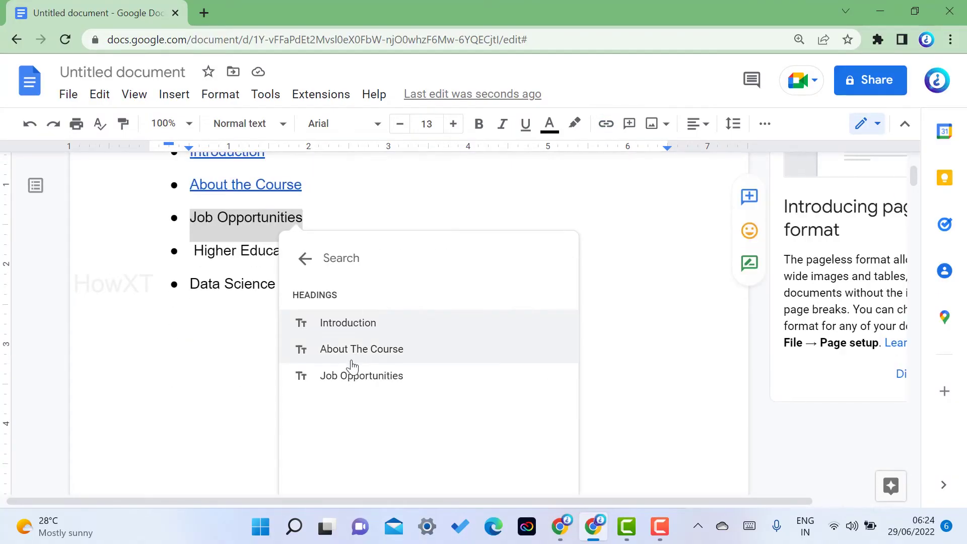
pyautogui.click(387, 364)
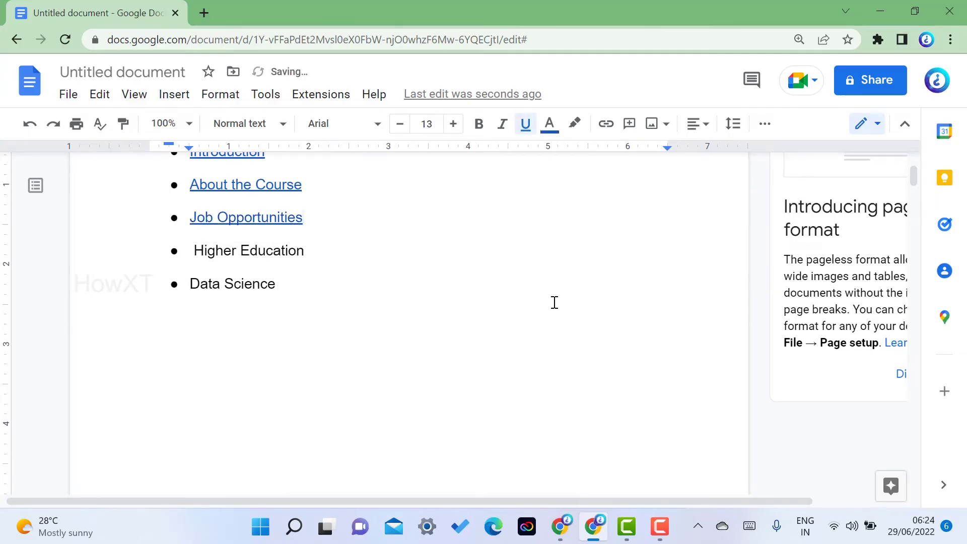
pyautogui.scroll(-10, 554, 302)
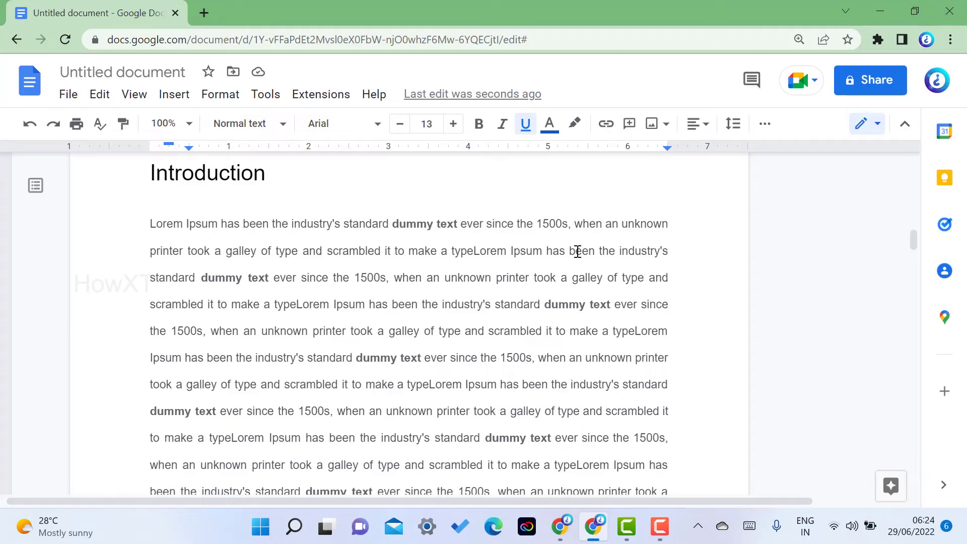
pyautogui.scroll(-15, 453, 343)
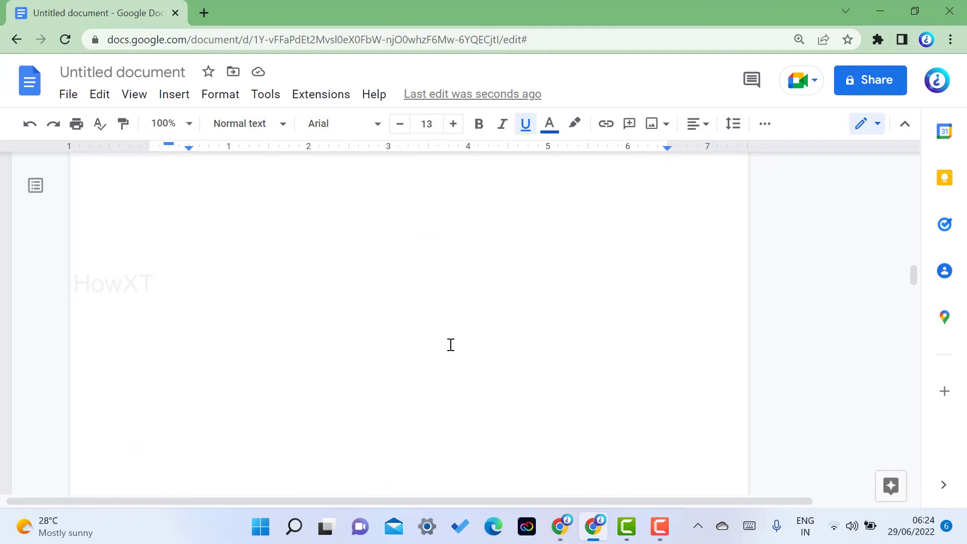
pyautogui.scroll(5, 454, 343)
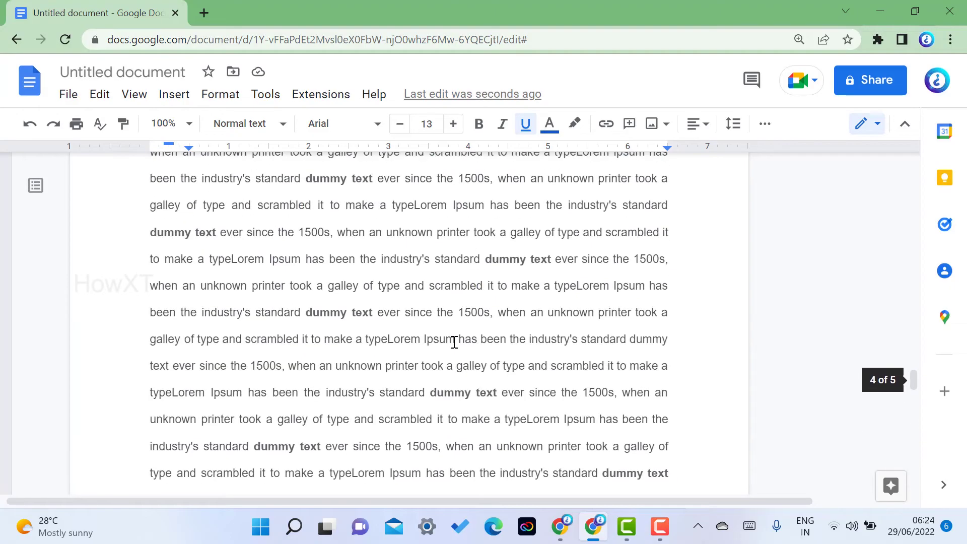
# Select the page 4 passage beginning "been the industry's standard" and insert a bookmark on it.
pyautogui.click(459, 312)
pyautogui.moveTo(180, 314); pyautogui.dragTo(654, 315)
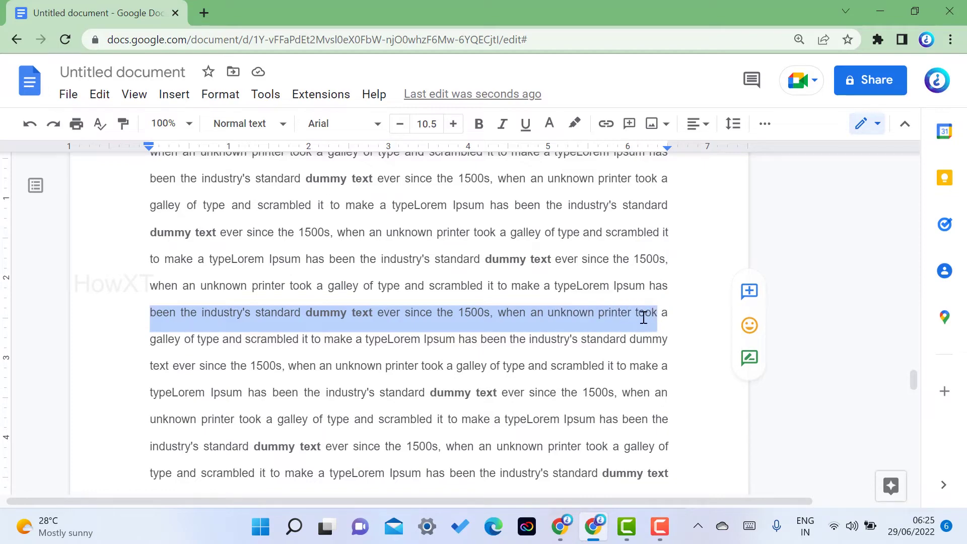
pyautogui.moveTo(161, 311); pyautogui.dragTo(673, 366)
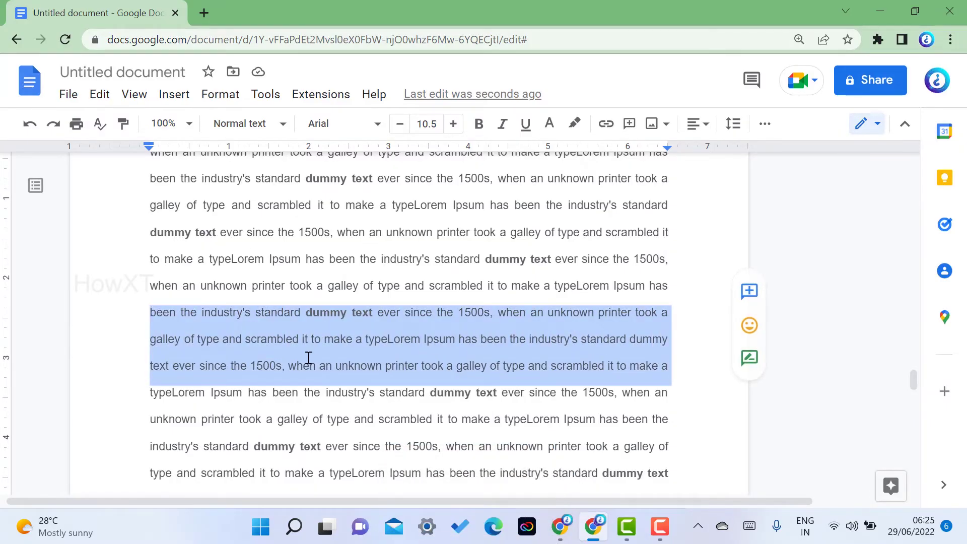
pyautogui.click(169, 100)
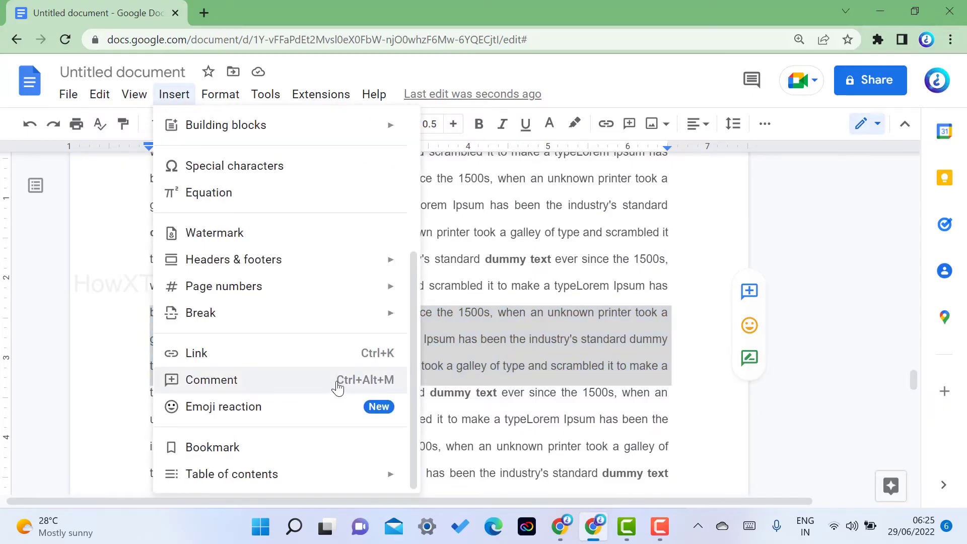
pyautogui.scroll(2, 326, 349)
pyautogui.scroll(-2, 257, 461)
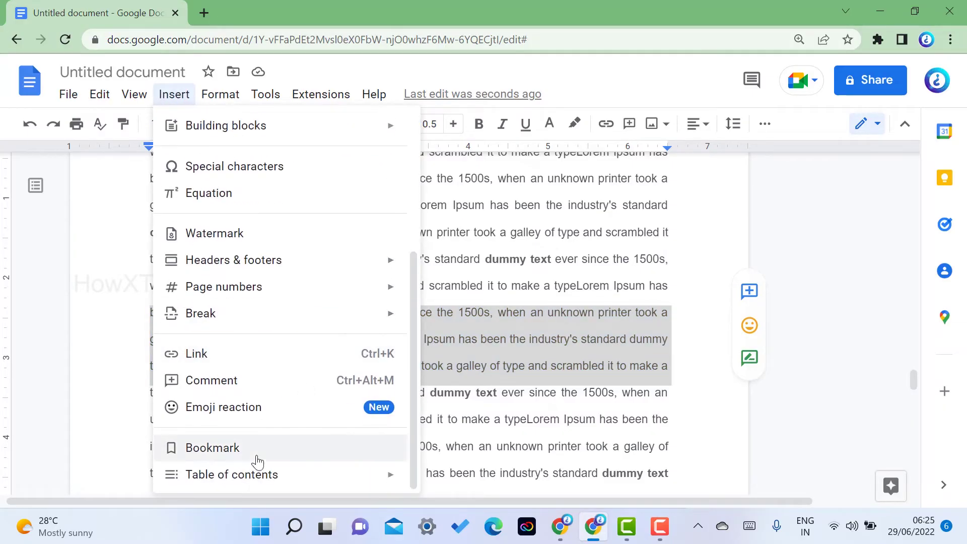
pyautogui.click(212, 448)
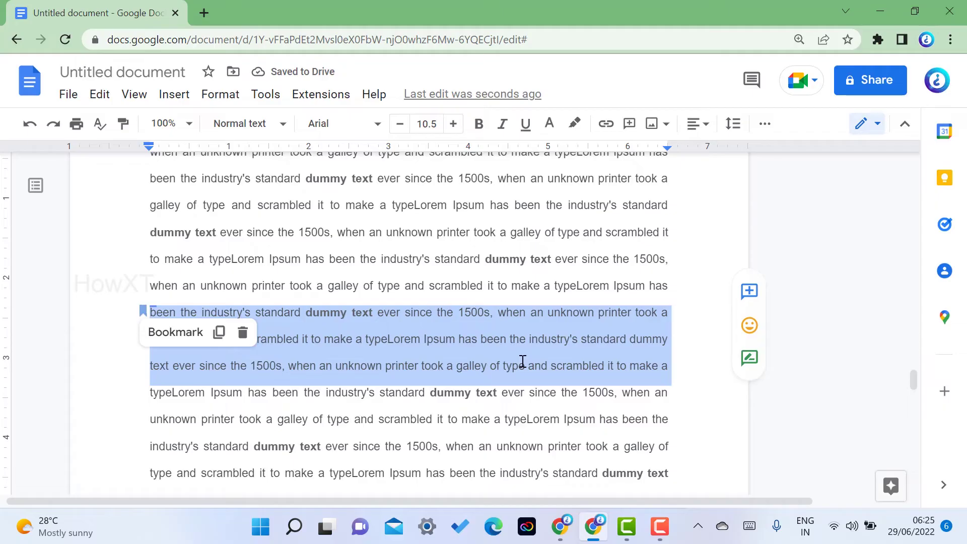
# Select the word 1500s in the Introduction text and link it to the new bookmark.
pyautogui.click(433, 363)
pyautogui.scroll(-5, 433, 362)
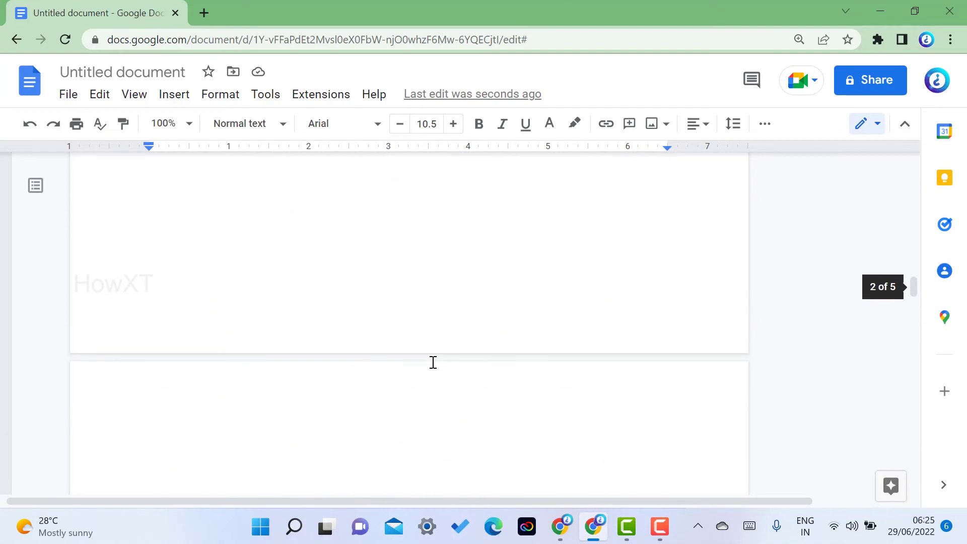
pyautogui.scroll(-5, 433, 363)
pyautogui.scroll(-3, 431, 362)
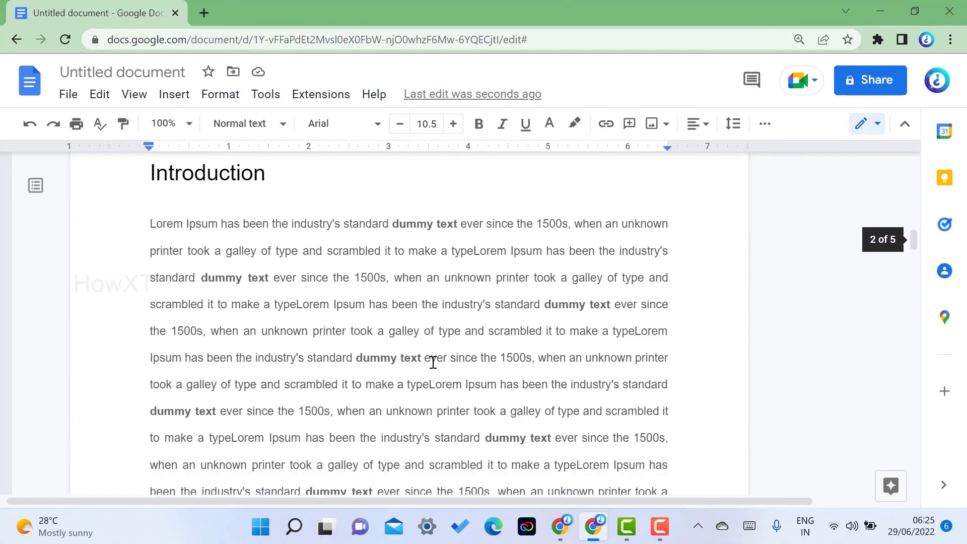
pyautogui.moveTo(499, 360); pyautogui.dragTo(532, 361)
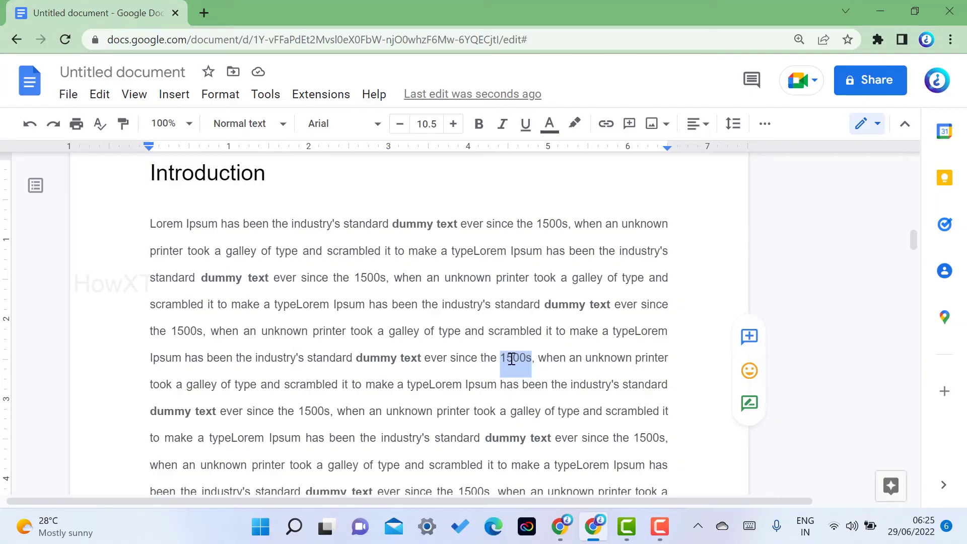
pyautogui.click(605, 123)
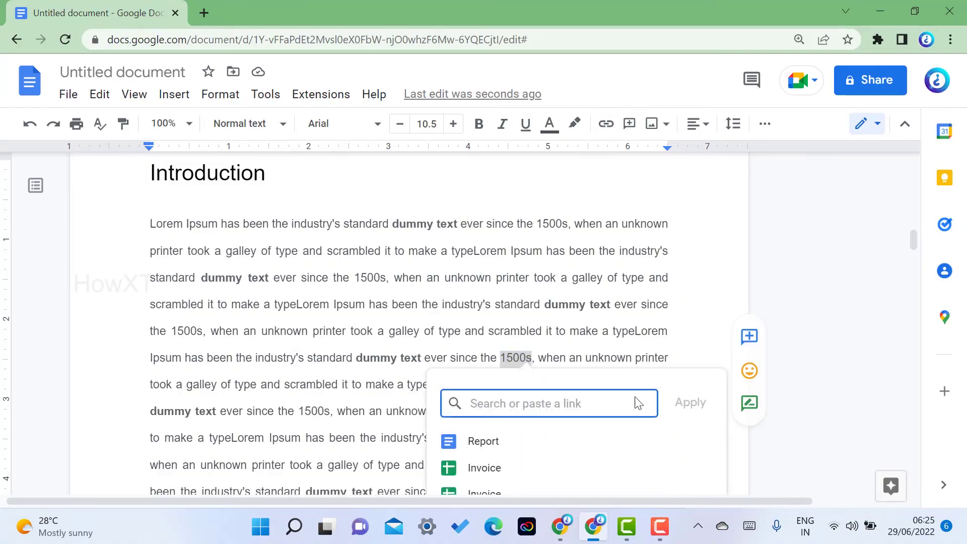
pyautogui.scroll(-4, 663, 393)
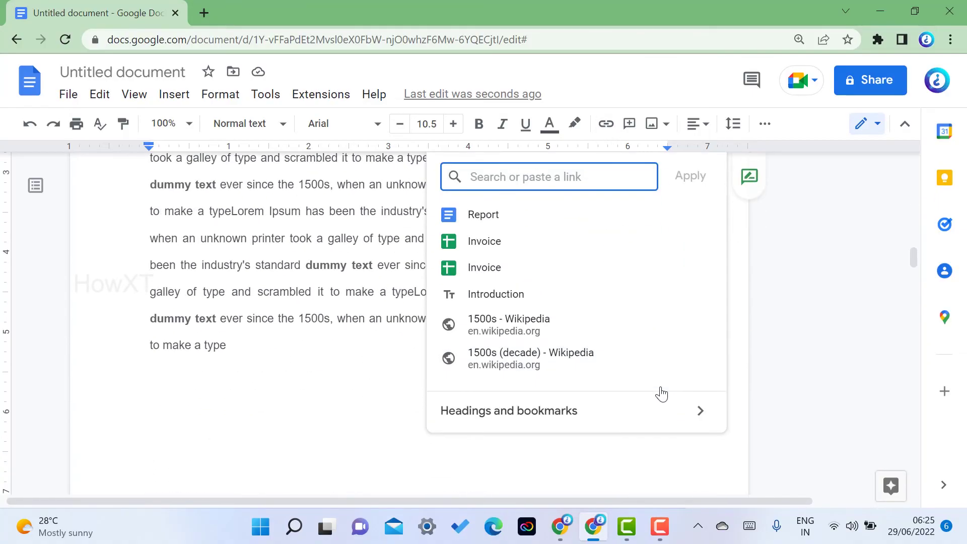
pyautogui.click(539, 424)
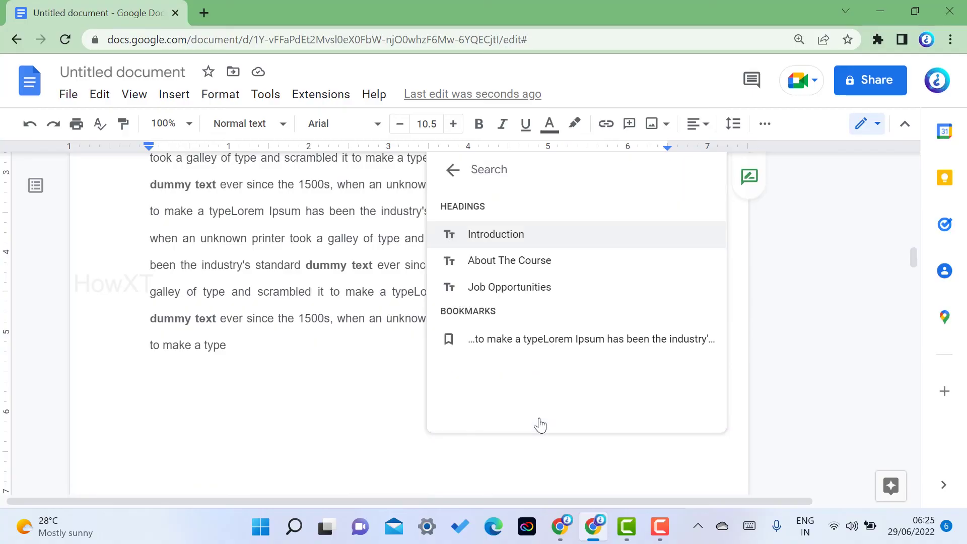
pyautogui.click(492, 347)
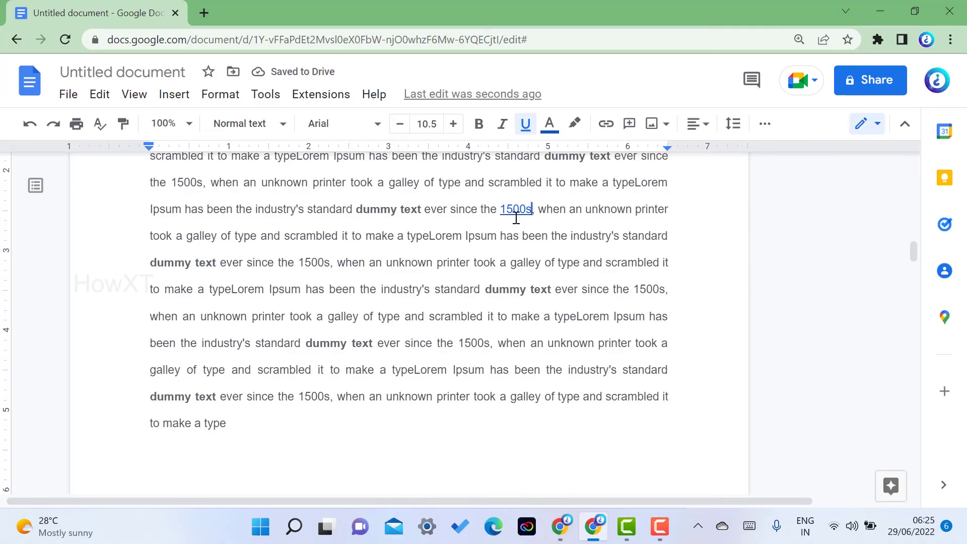
# Follow the 1500s link to the bookmarked passage, then scroll back up to the INDEX.
pyautogui.click(521, 212)
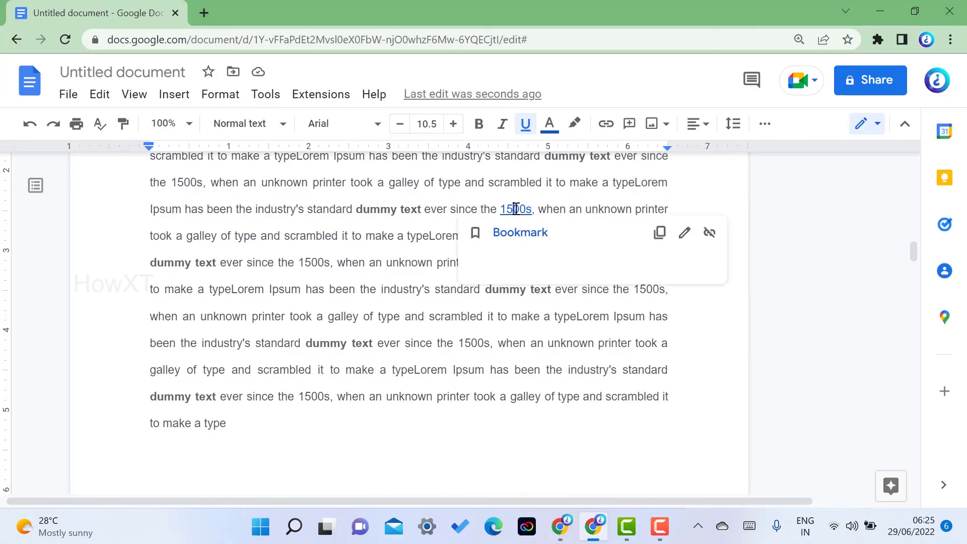
pyautogui.click(516, 231)
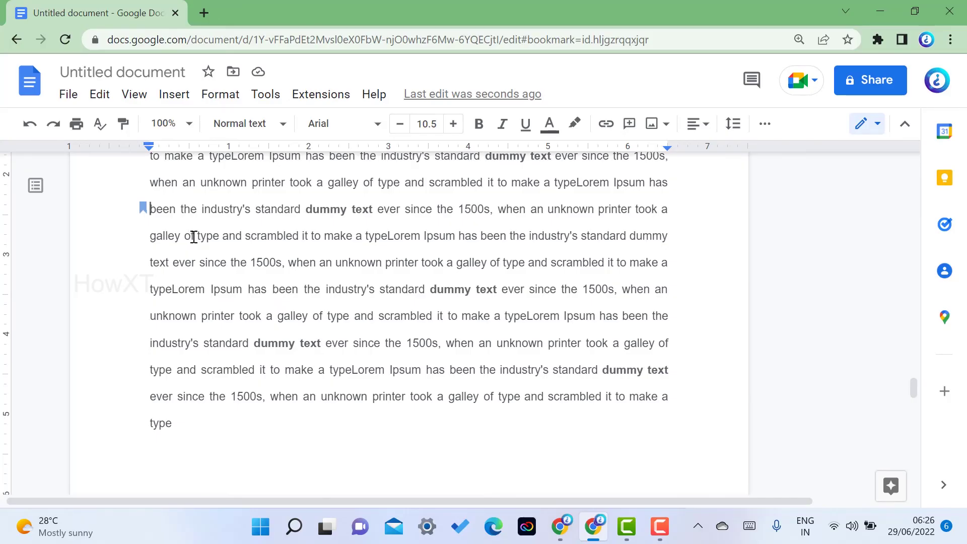
pyautogui.scroll(20, 194, 236)
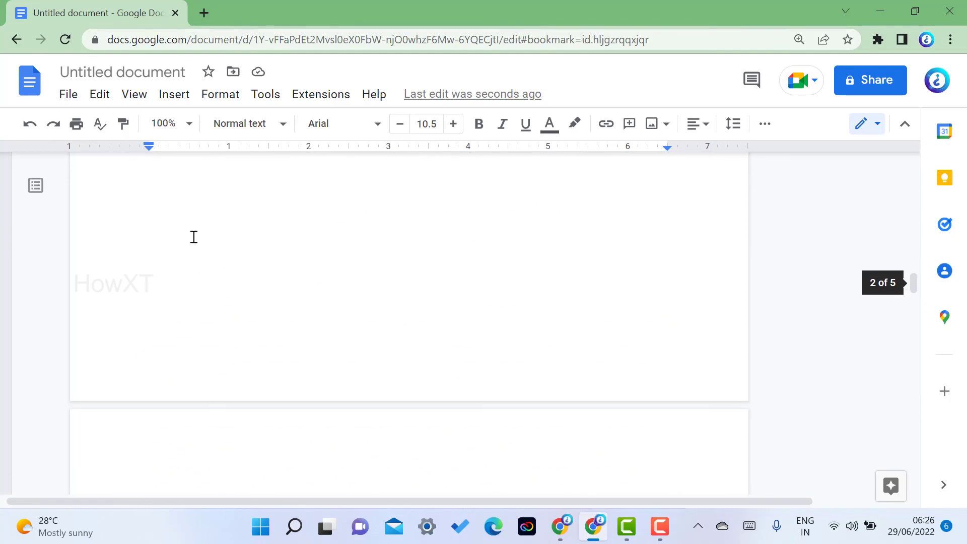
pyautogui.scroll(5, 194, 237)
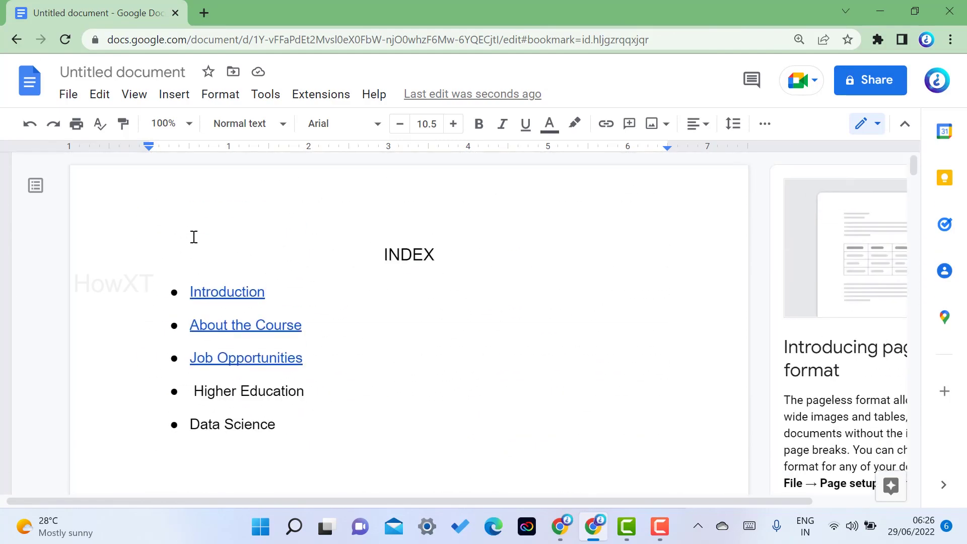